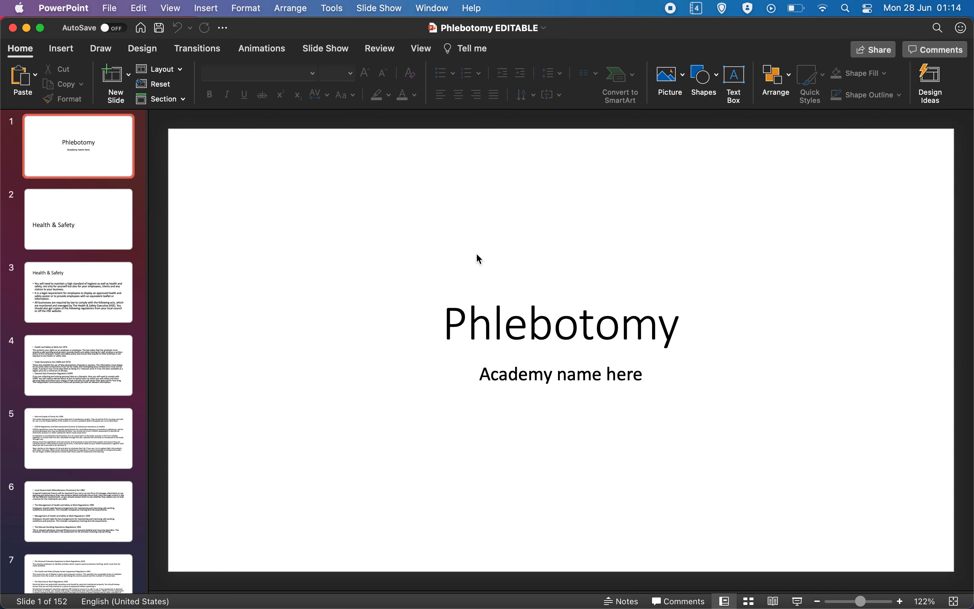
Delete the three slides that directly follow the title slide.
{"action": "left_click", "coordinate": [100, 233]}
{"action": "key", "text": "Delete"}
{"action": "key", "text": "Delete"}
{"action": "key", "text": "Delete"}
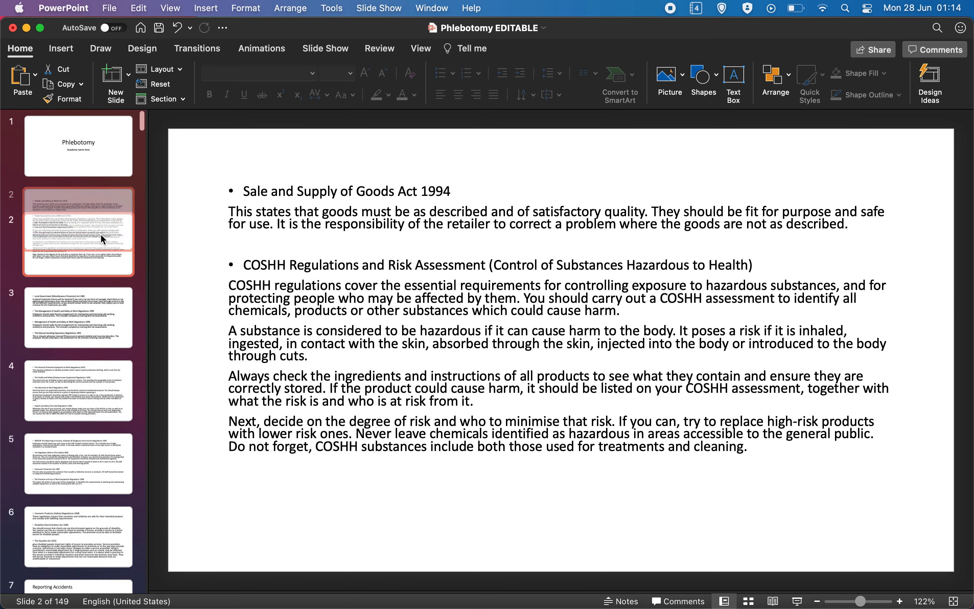
{"action": "left_click", "coordinate": [108, 9]}
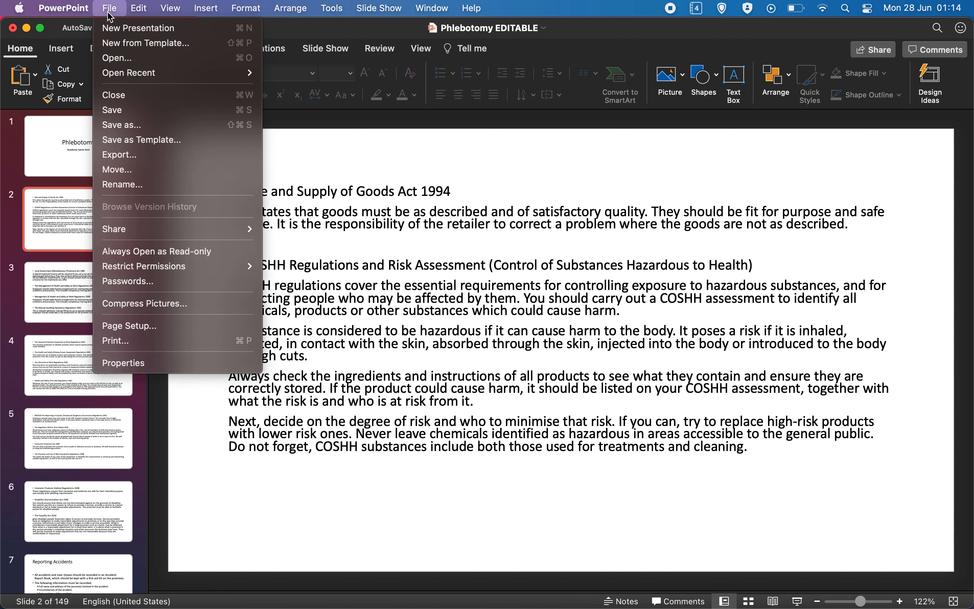
{"action": "left_click", "coordinate": [507, 181]}
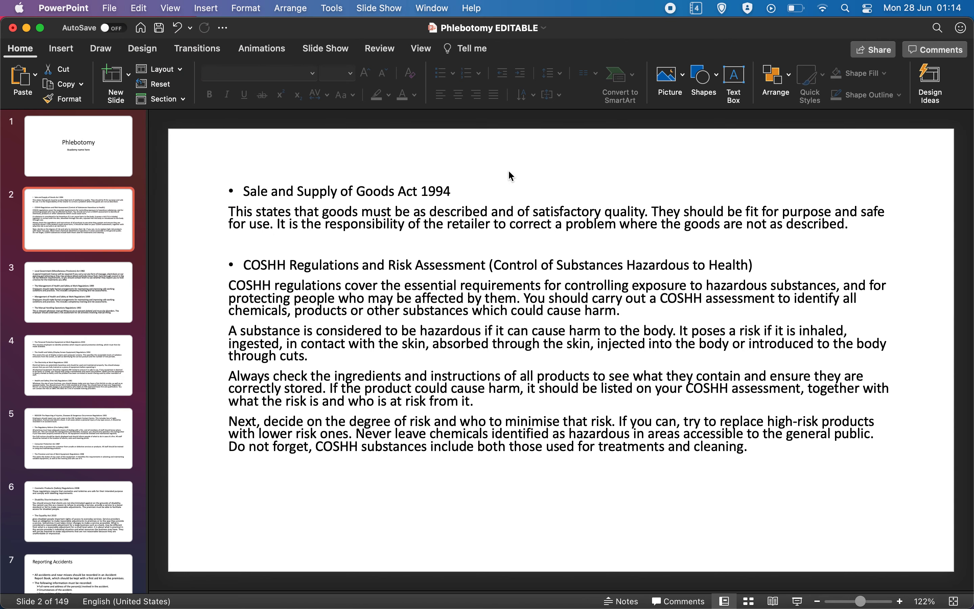
{"action": "left_click", "coordinate": [92, 150]}
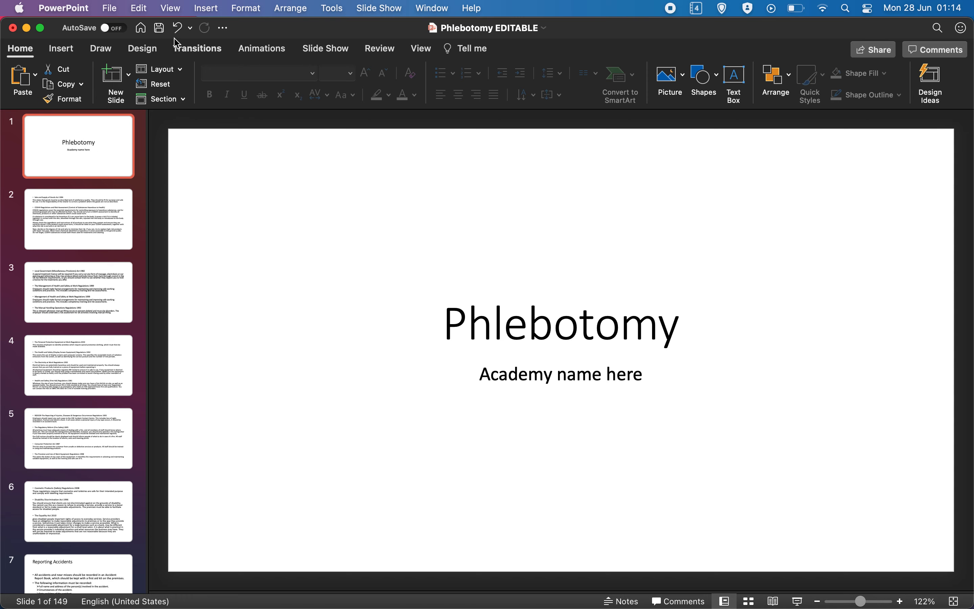
Undo the three slide deletions and return to the title slide.
{"action": "left_click", "coordinate": [177, 28]}
{"action": "left_click", "coordinate": [177, 29]}
{"action": "left_click", "coordinate": [178, 29]}
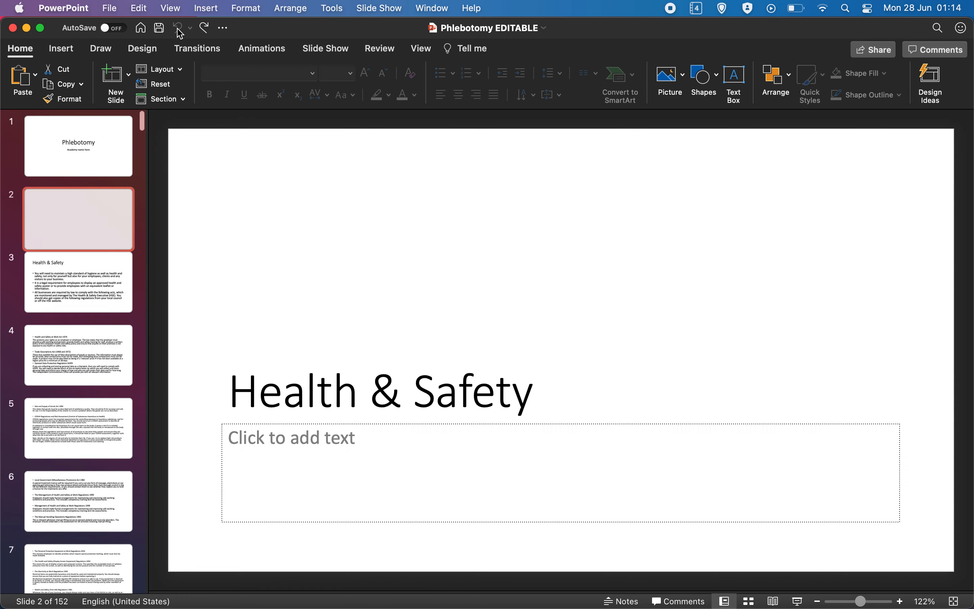
{"action": "left_click", "coordinate": [316, 207]}
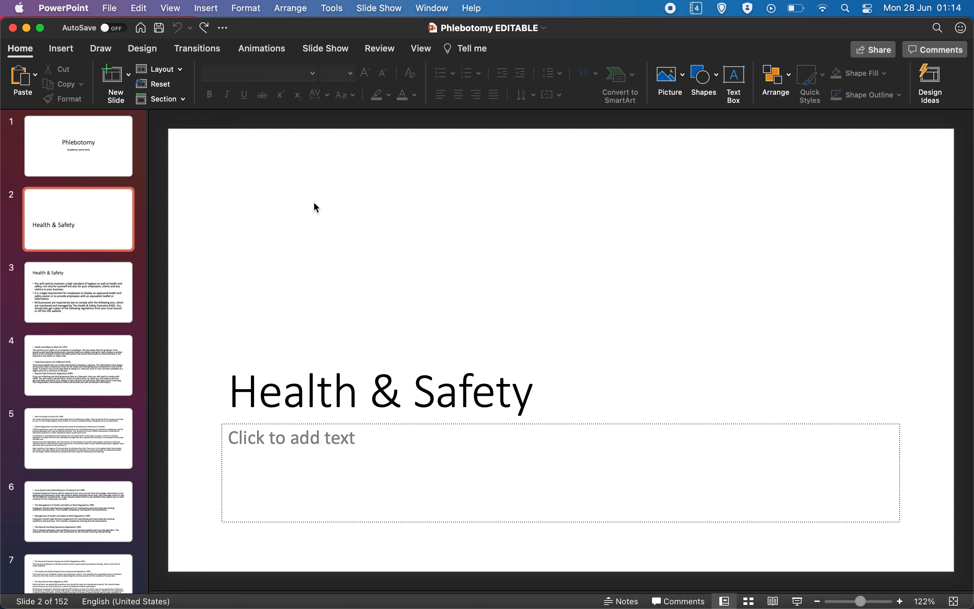
{"action": "left_click", "coordinate": [98, 173]}
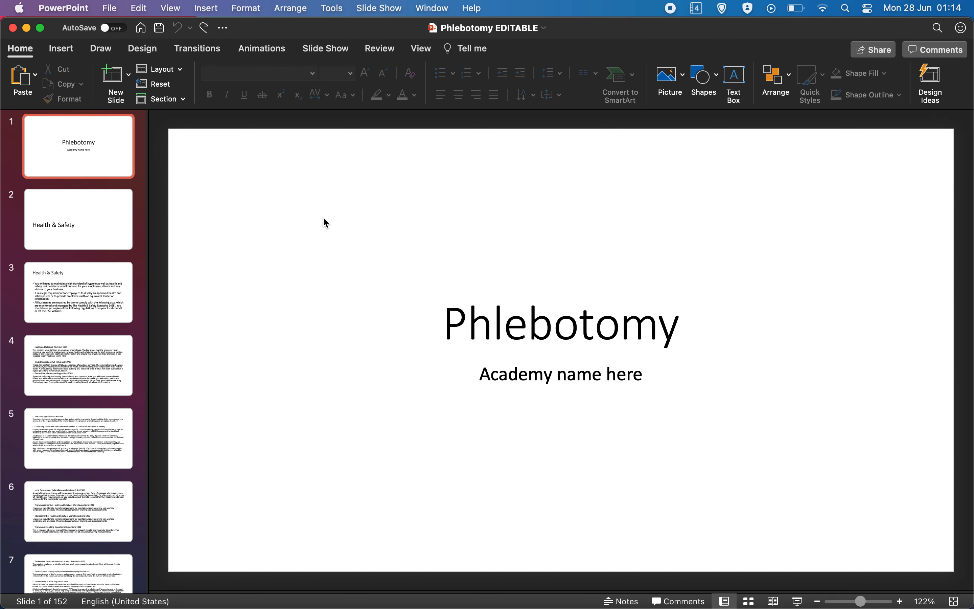
{"action": "left_click", "coordinate": [205, 8]}
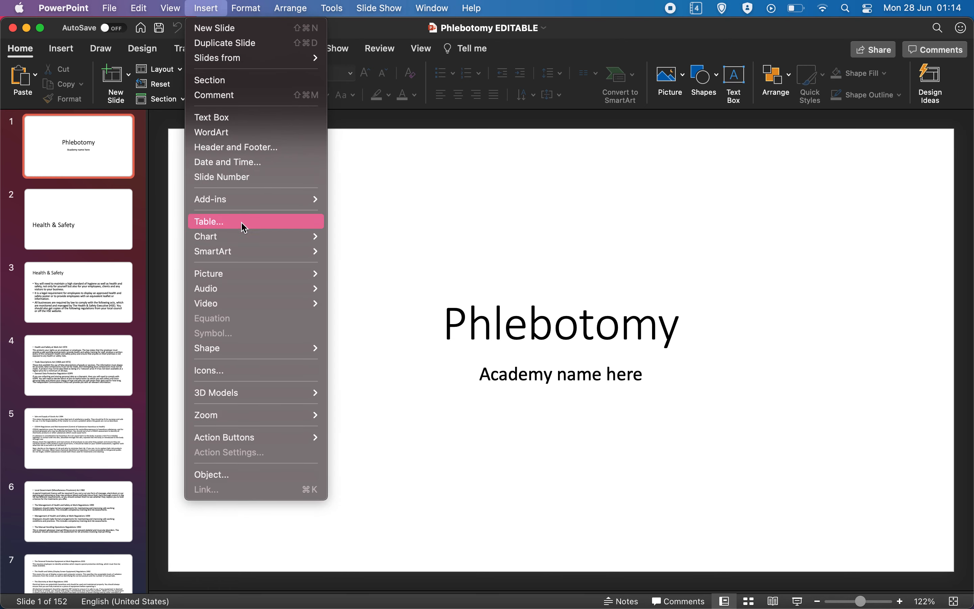
{"action": "mouse_move", "coordinate": [247, 237]}
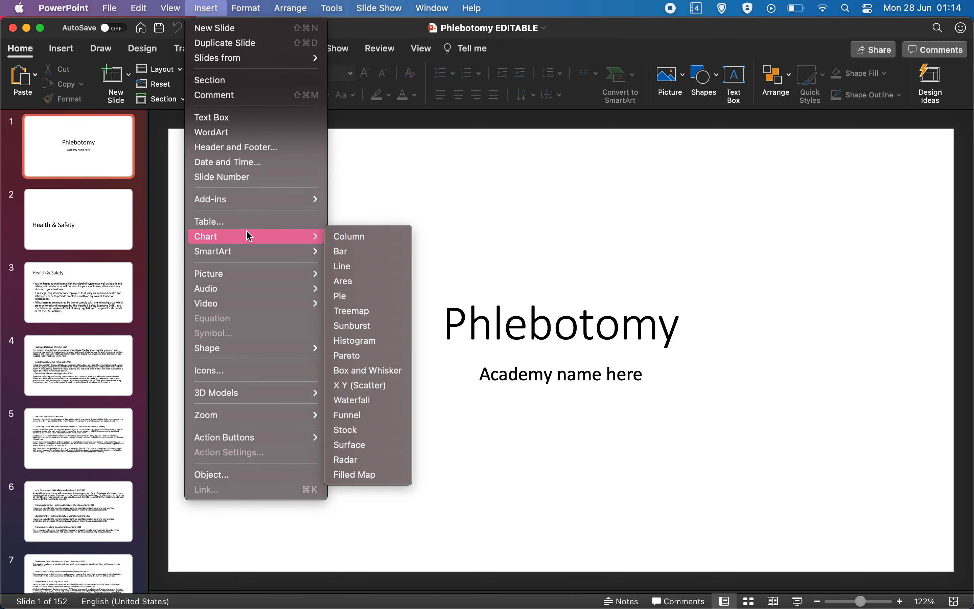
{"action": "left_click", "coordinate": [347, 165]}
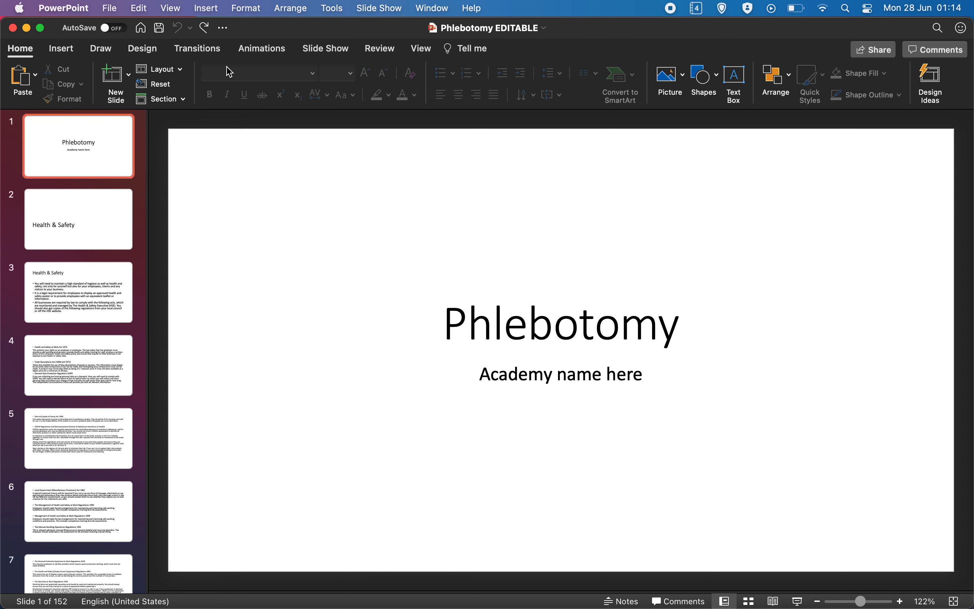
Insert the picture file logo_transparent_background.png from the Desktop on the title slide.
{"action": "left_click", "coordinate": [60, 48]}
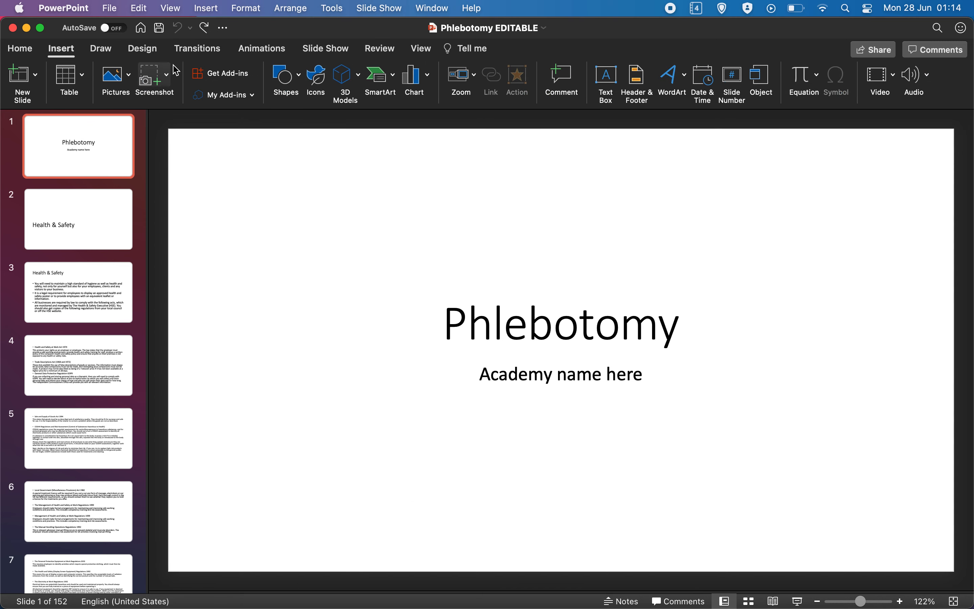
{"action": "left_click", "coordinate": [126, 78]}
{"action": "left_click", "coordinate": [163, 113]}
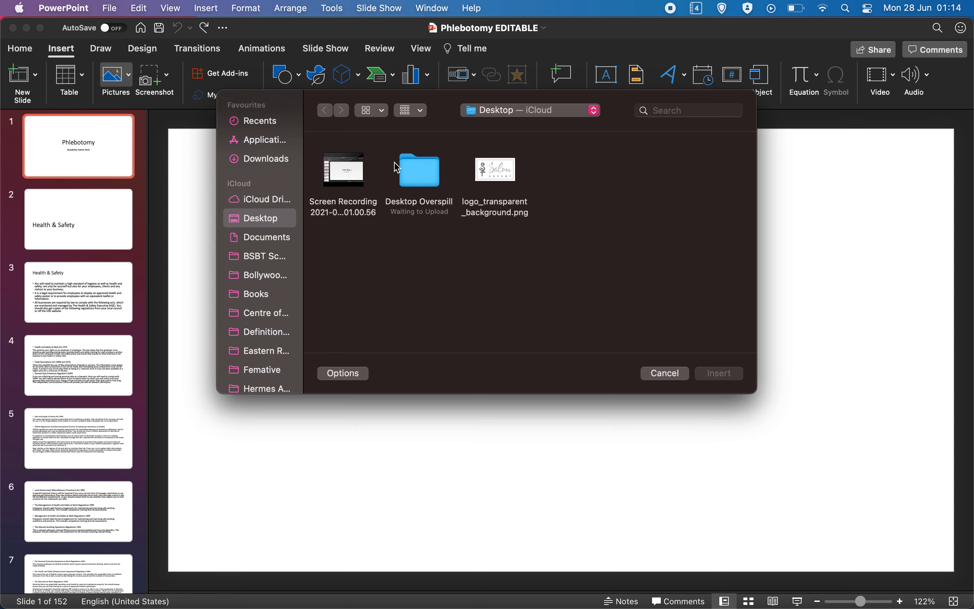
{"action": "left_click", "coordinate": [499, 169]}
{"action": "left_click", "coordinate": [718, 373]}
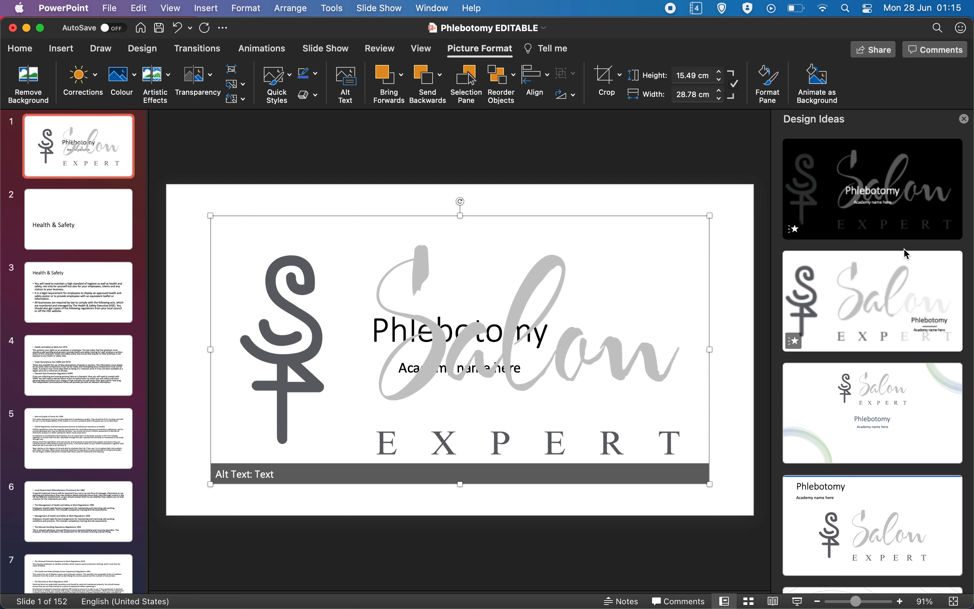
Try several Design Ideas on the title slide, ending with the full logo centred above the title and an orange underline.
{"action": "scroll", "coordinate": [904, 249], "scroll_direction": "down", "scroll_amount": 4}
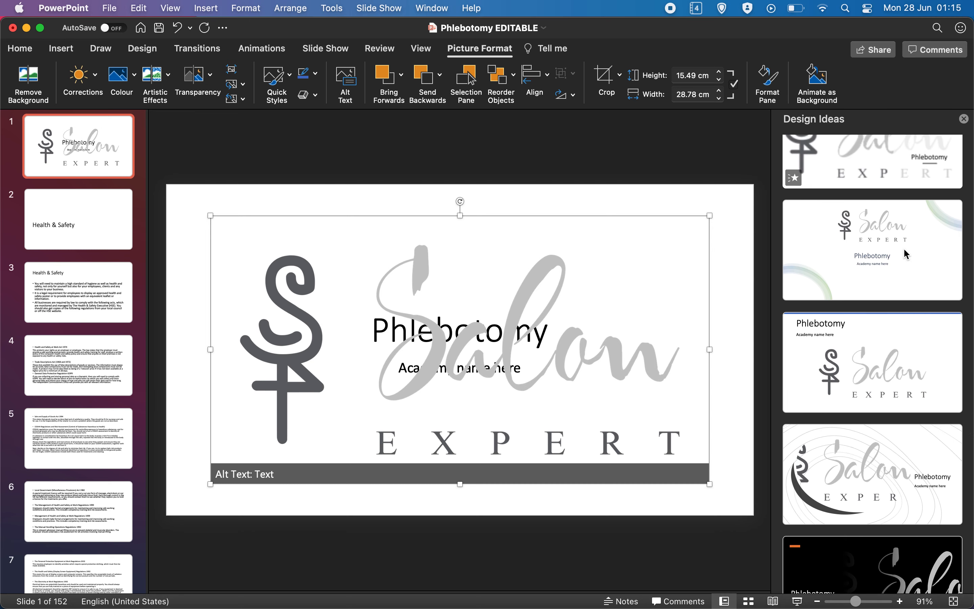
{"action": "left_click", "coordinate": [897, 433]}
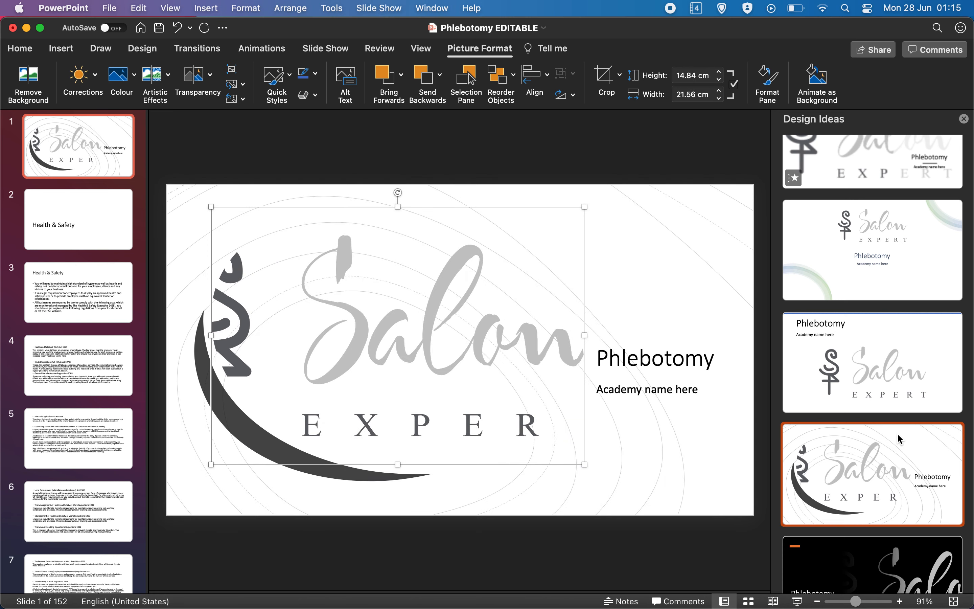
{"action": "left_click", "coordinate": [885, 513]}
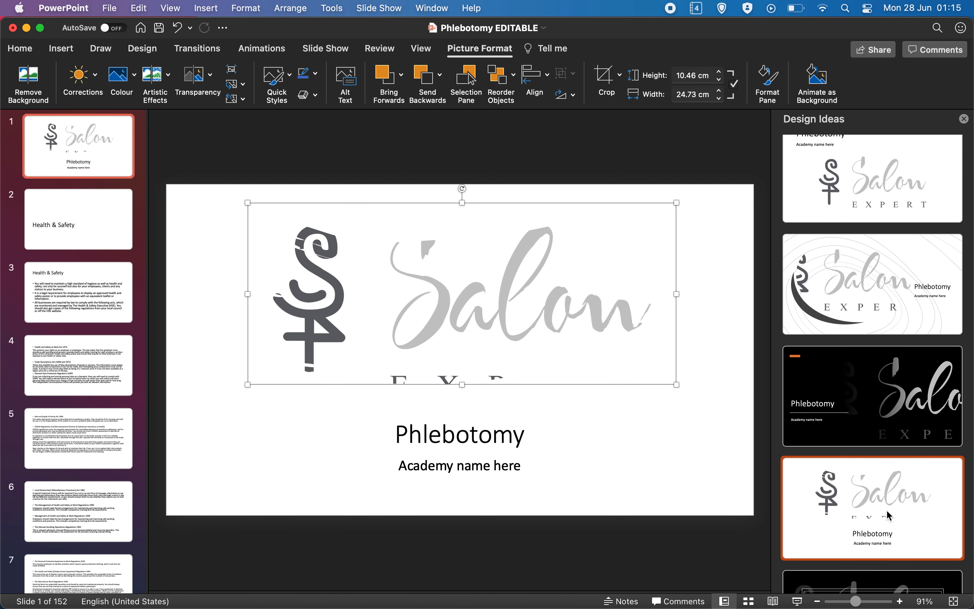
{"action": "scroll", "coordinate": [888, 516], "scroll_direction": "down", "scroll_amount": 5}
{"action": "left_click", "coordinate": [883, 559]}
{"action": "scroll", "coordinate": [883, 559], "scroll_direction": "down", "scroll_amount": 5}
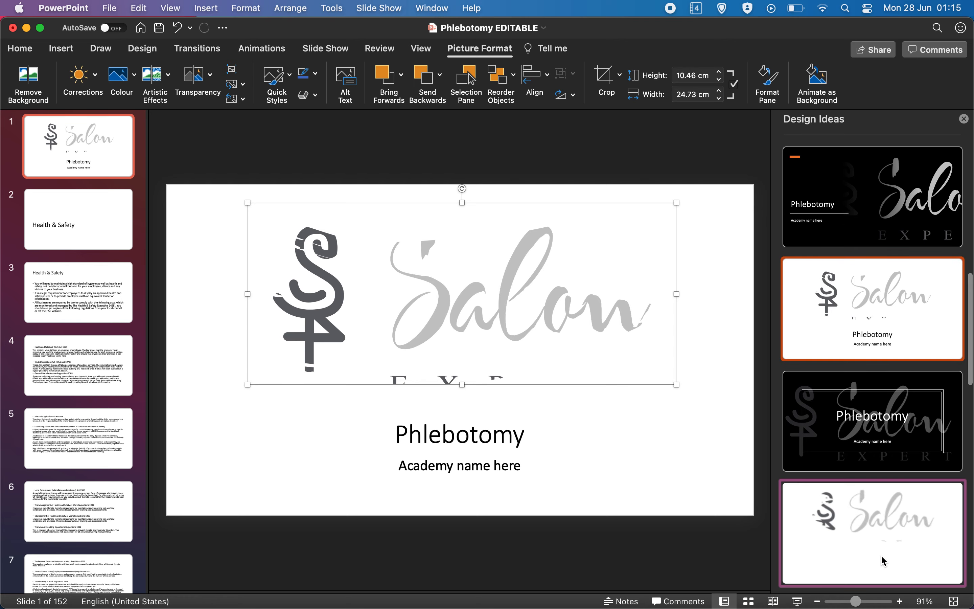
{"action": "left_click", "coordinate": [906, 339]}
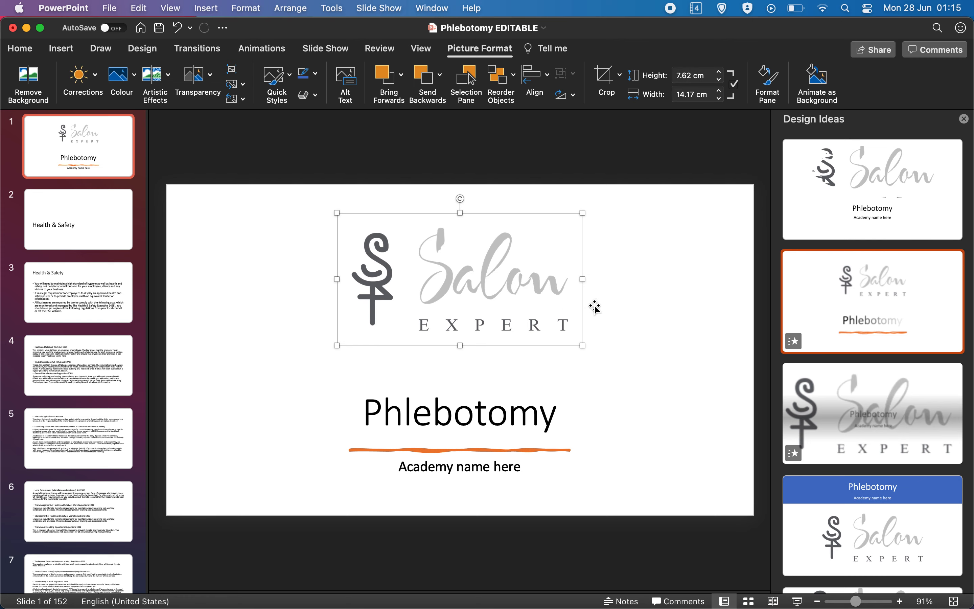
{"action": "left_click", "coordinate": [626, 302]}
Apply the test-tube photo design idea to slide 2 and the blue panel with three coloured text boxes to slide 3.
{"action": "left_click", "coordinate": [91, 232]}
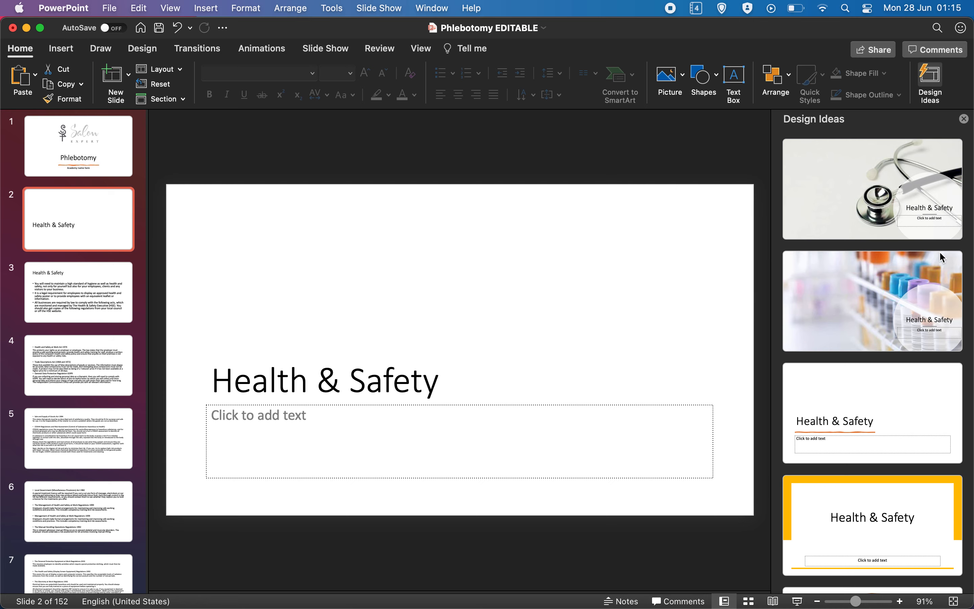
{"action": "left_click", "coordinate": [905, 318]}
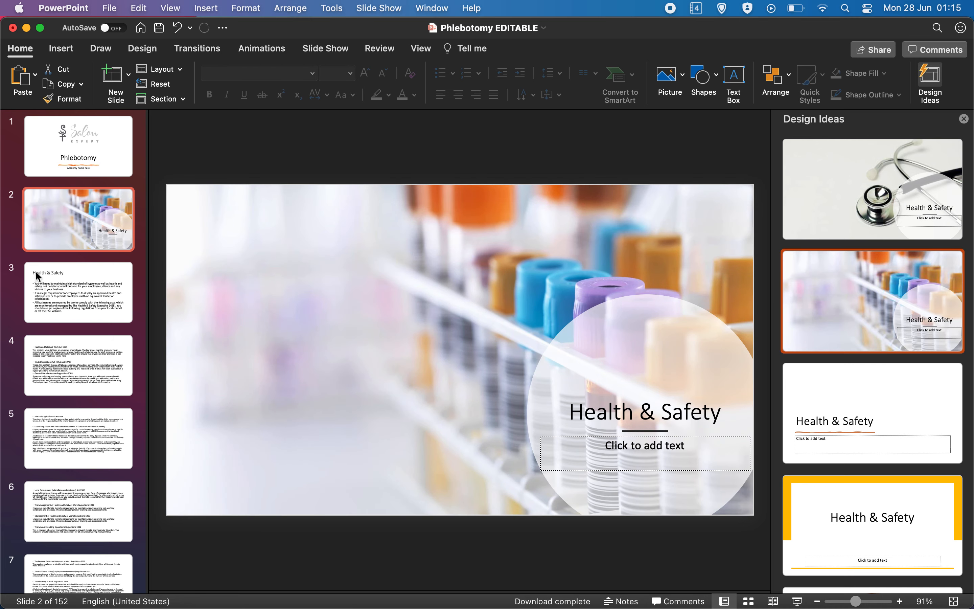
{"action": "left_click", "coordinate": [47, 286]}
{"action": "left_click", "coordinate": [871, 209]}
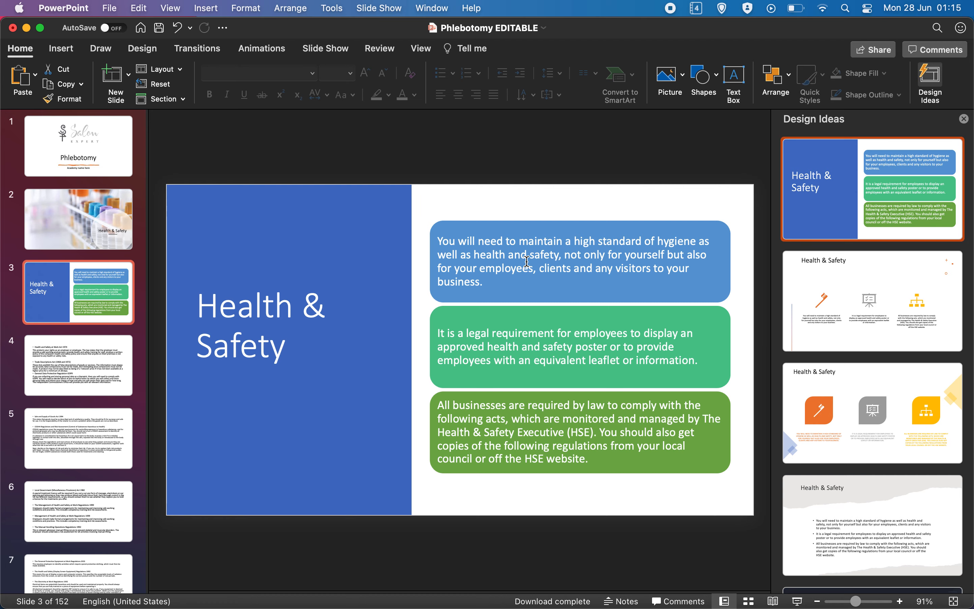
Apply the design idea with six blue text boxes in two rows to slide 4.
{"action": "left_click", "coordinate": [106, 364]}
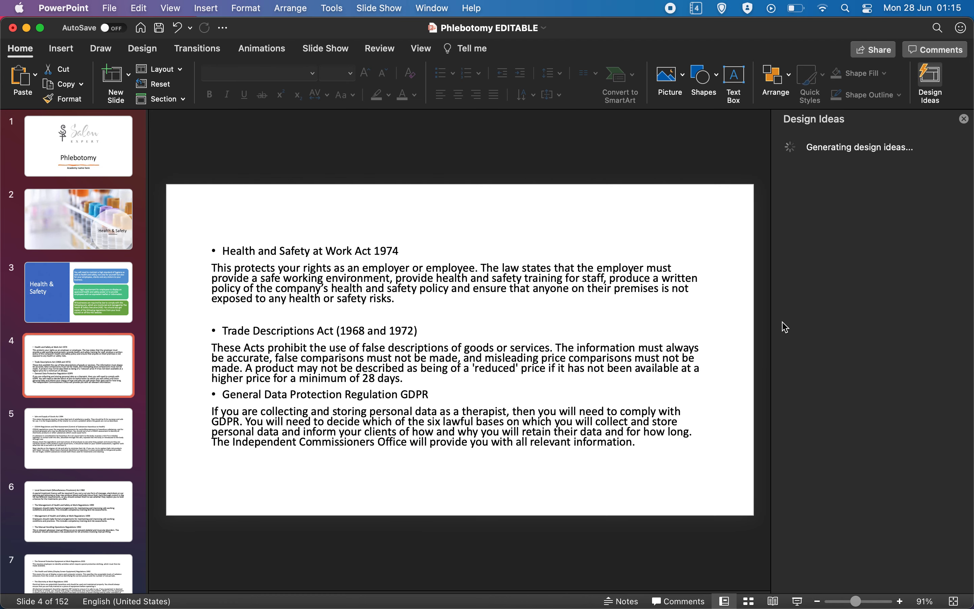
{"action": "scroll", "coordinate": [888, 320], "scroll_direction": "down", "scroll_amount": 5}
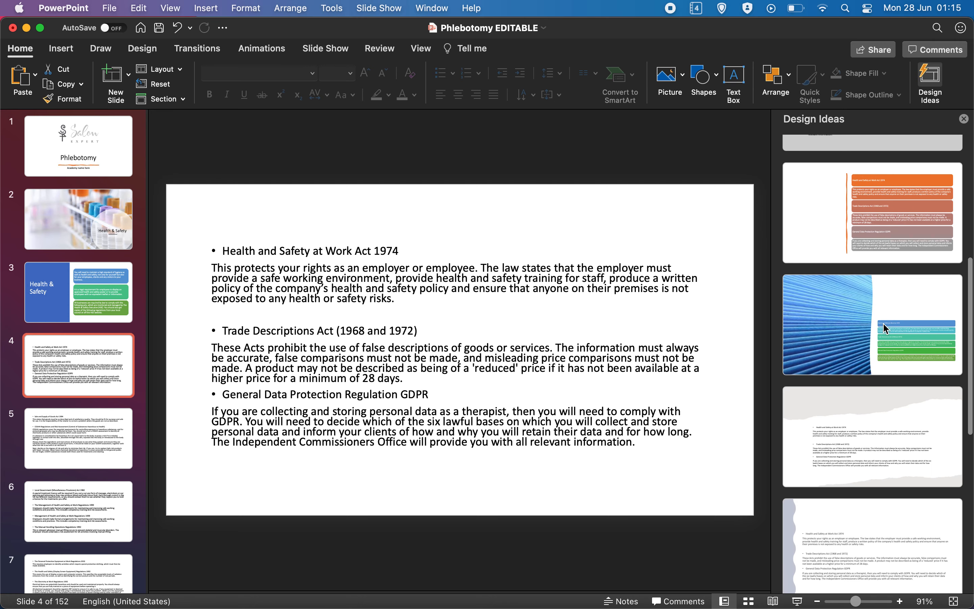
{"action": "scroll", "coordinate": [883, 323], "scroll_direction": "down", "scroll_amount": 10}
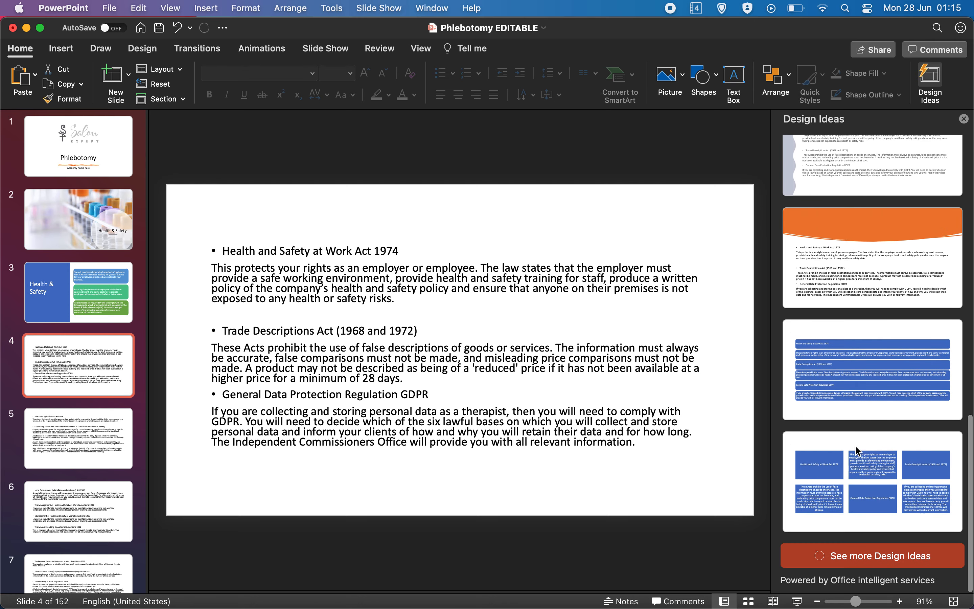
{"action": "left_click", "coordinate": [856, 450]}
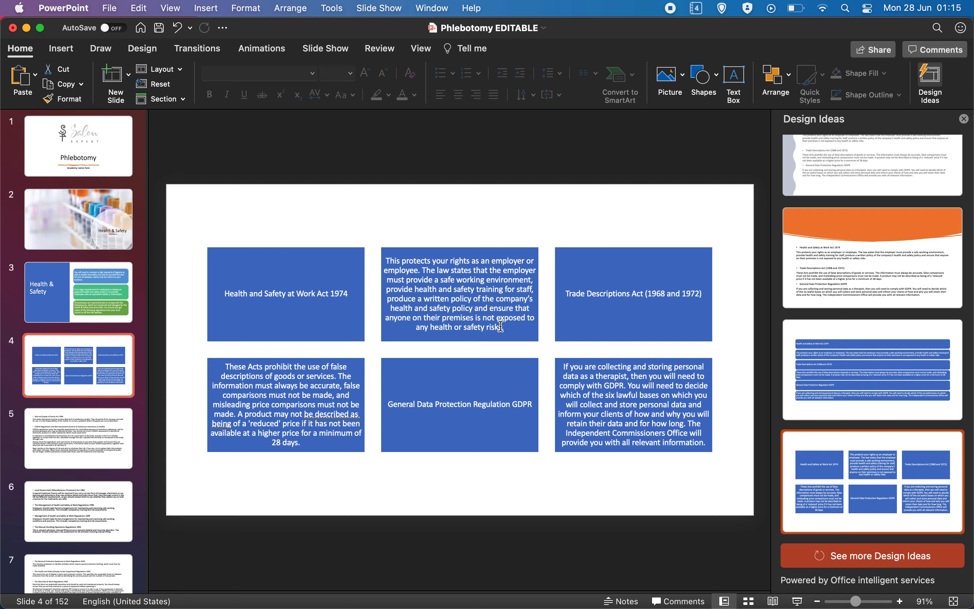
Delete the explanatory paragraphs on slide 5, keeping only the Sale and Supply of Goods Act and COSHH Regulations bullet headings.
{"action": "left_click", "coordinate": [89, 429]}
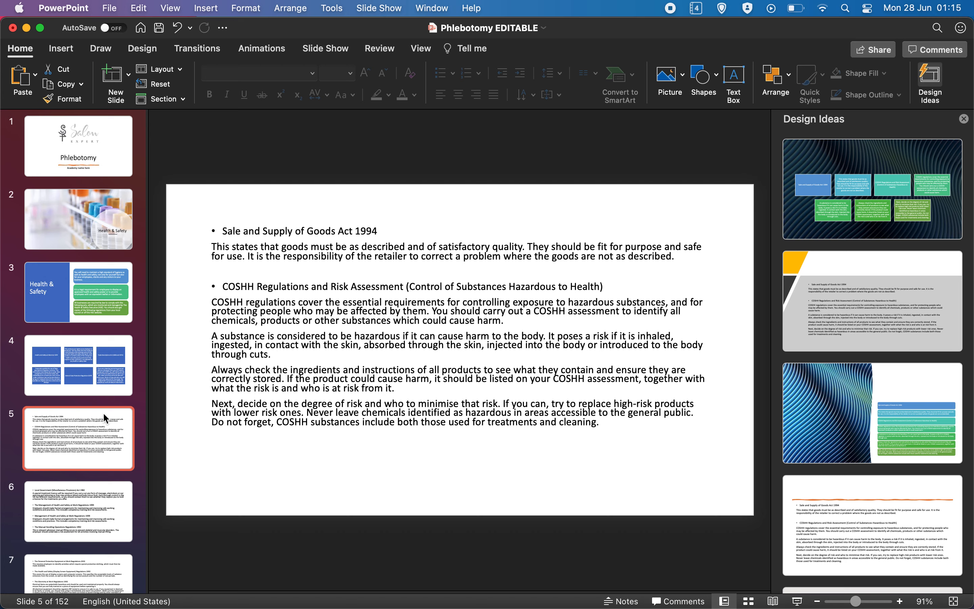
{"action": "left_click", "coordinate": [292, 323]}
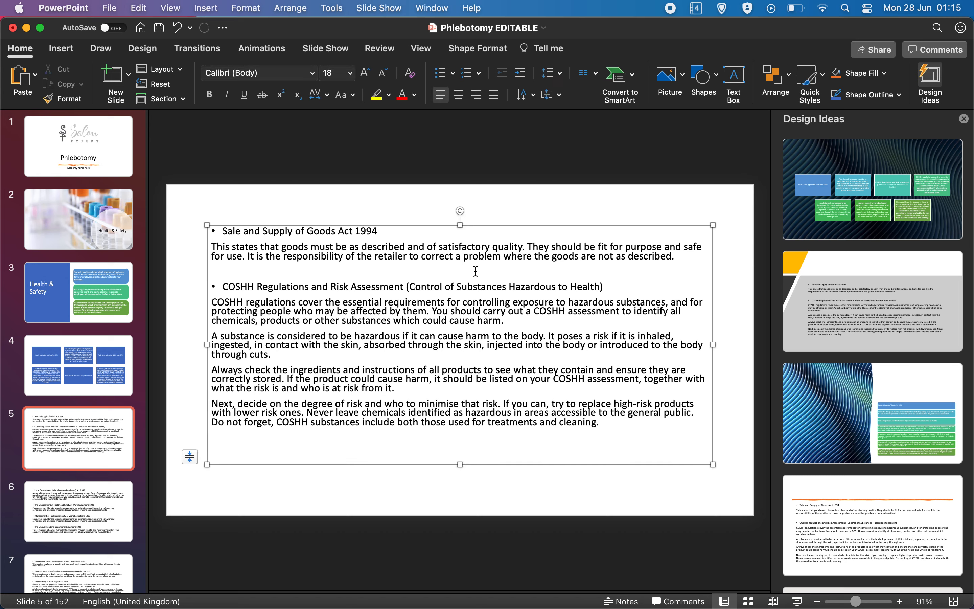
{"action": "left_click_drag", "start_coordinate": [669, 259], "coordinate": [202, 240]}
{"action": "key", "text": "BackSpace"}
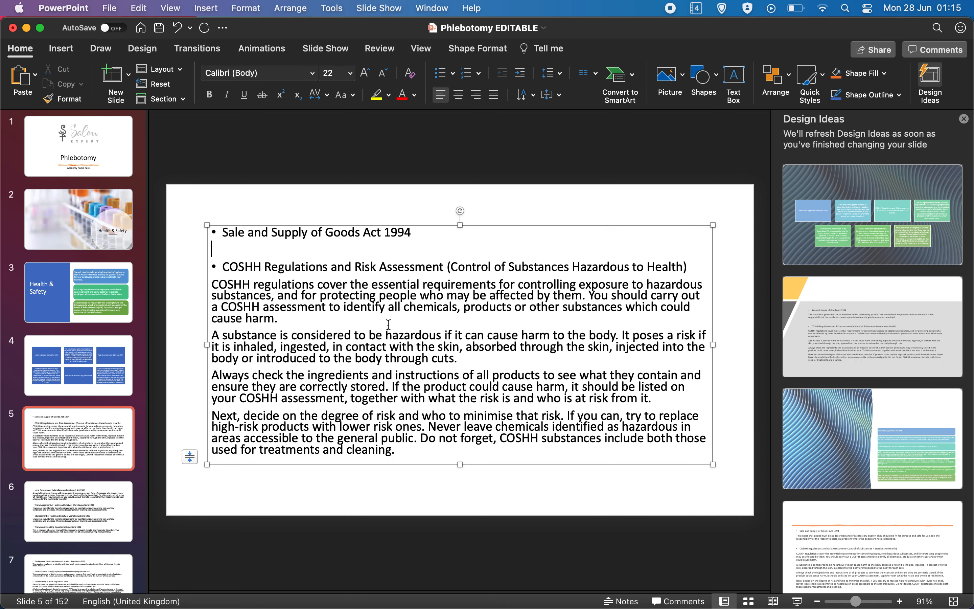
{"action": "left_click_drag", "start_coordinate": [395, 452], "coordinate": [203, 281]}
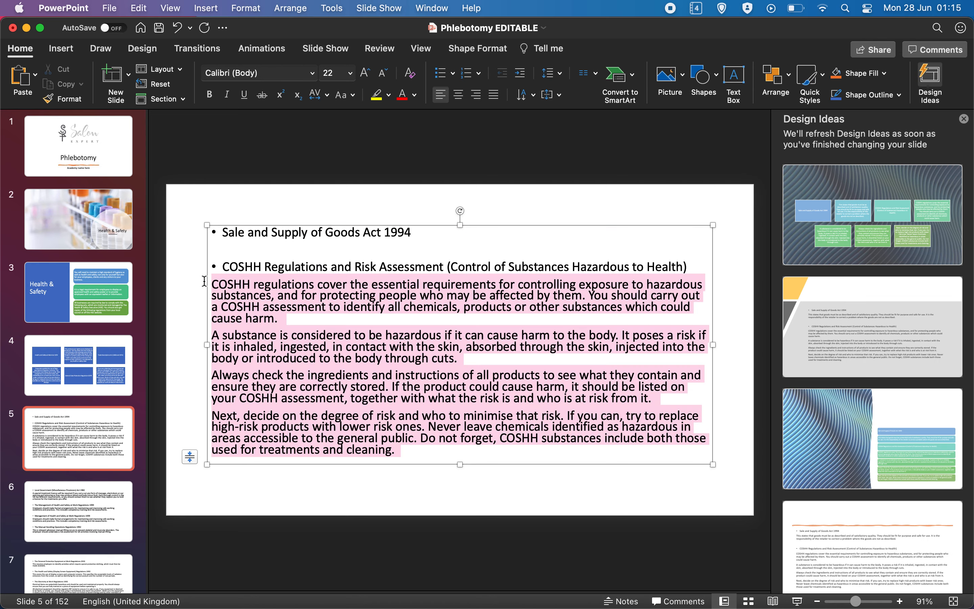
{"action": "key", "text": "BackSpace"}
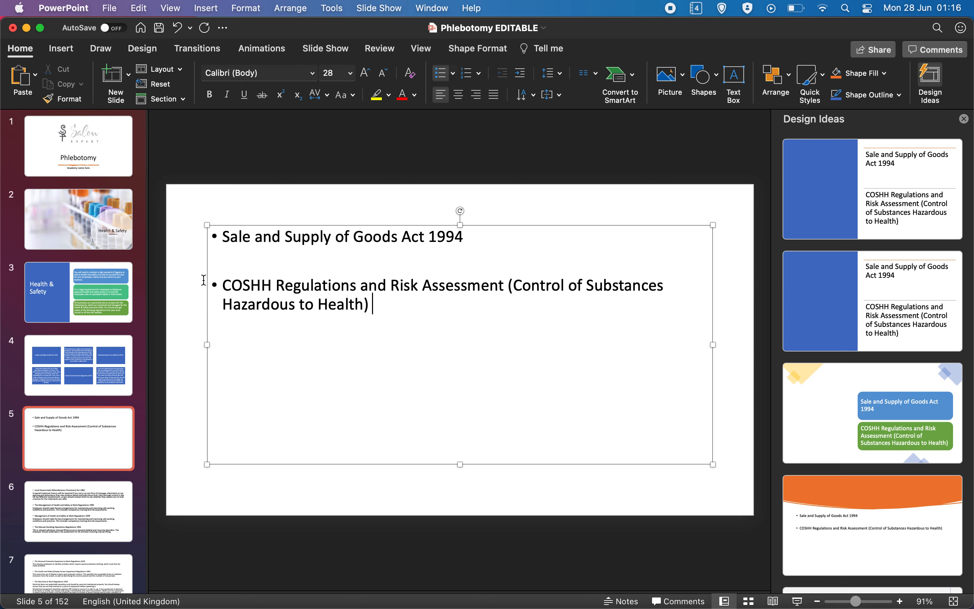
Undo the slide 5 text deletions, all applied design ideas and the logo insertion, back to the original presentation.
{"action": "left_click", "coordinate": [178, 28]}
{"action": "left_click", "coordinate": [179, 29]}
{"action": "left_click", "coordinate": [178, 28]}
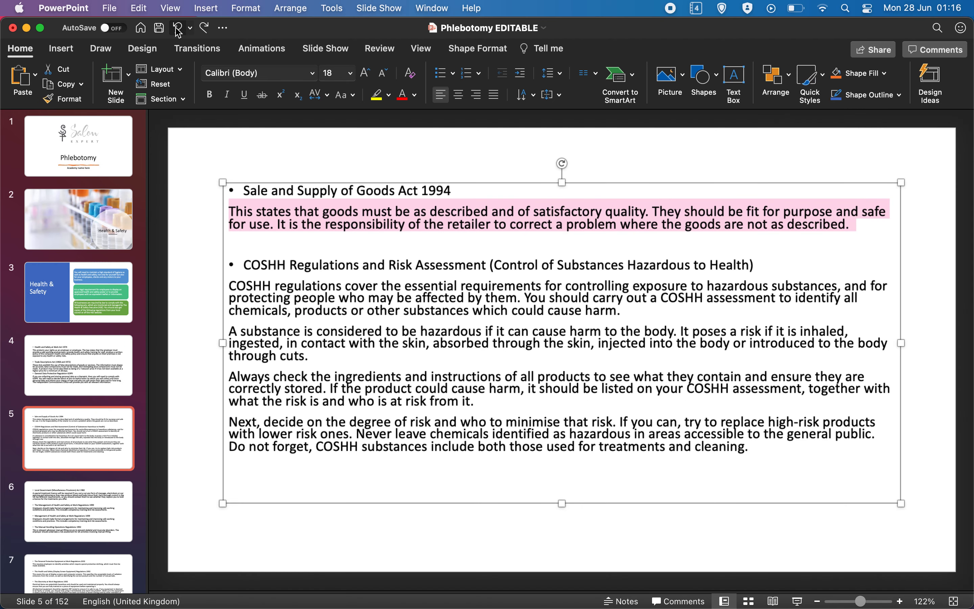
{"action": "left_click", "coordinate": [178, 28]}
{"action": "left_click", "coordinate": [178, 28]}
{"action": "left_click", "coordinate": [178, 28]}
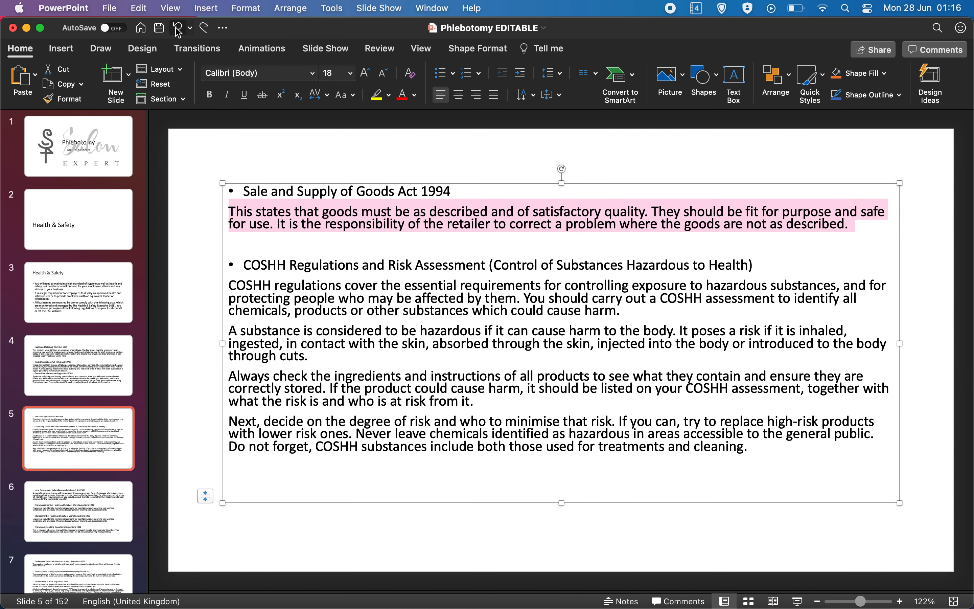
{"action": "left_click", "coordinate": [179, 28]}
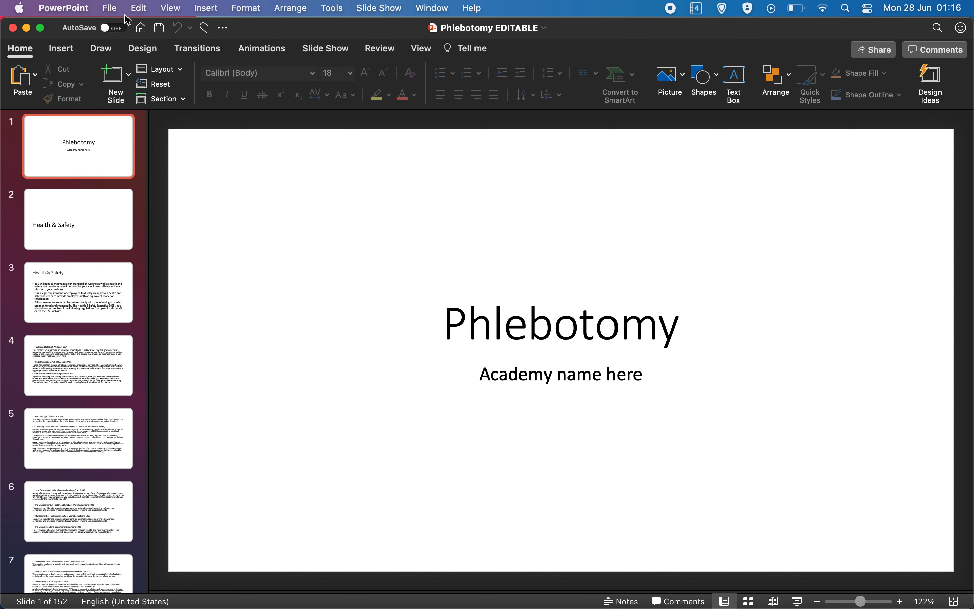
Insert logo_transparent_background.png from the Desktop into the plain title slide.
{"action": "left_click", "coordinate": [206, 8]}
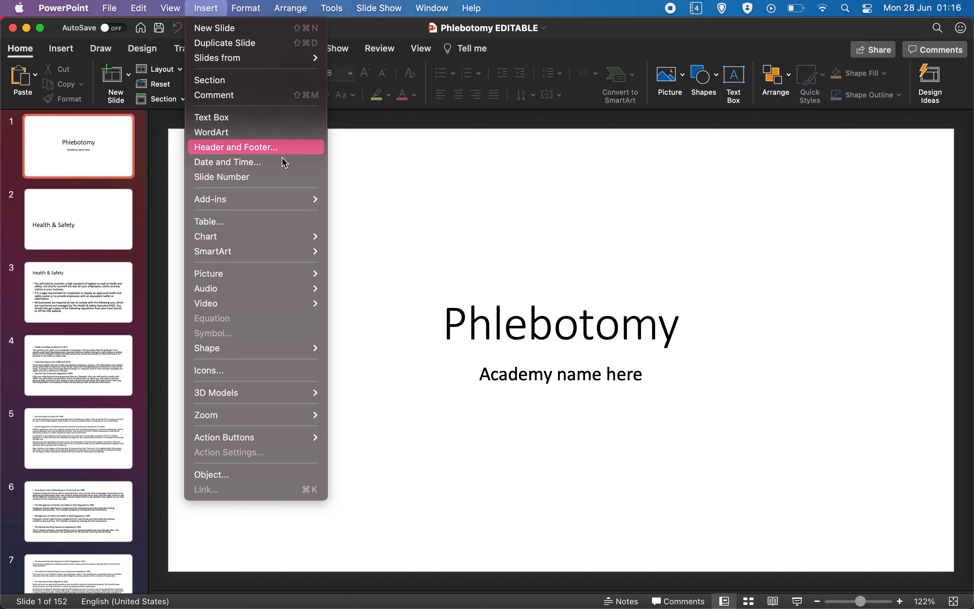
{"action": "left_click", "coordinate": [156, 87]}
{"action": "left_click", "coordinate": [61, 48]}
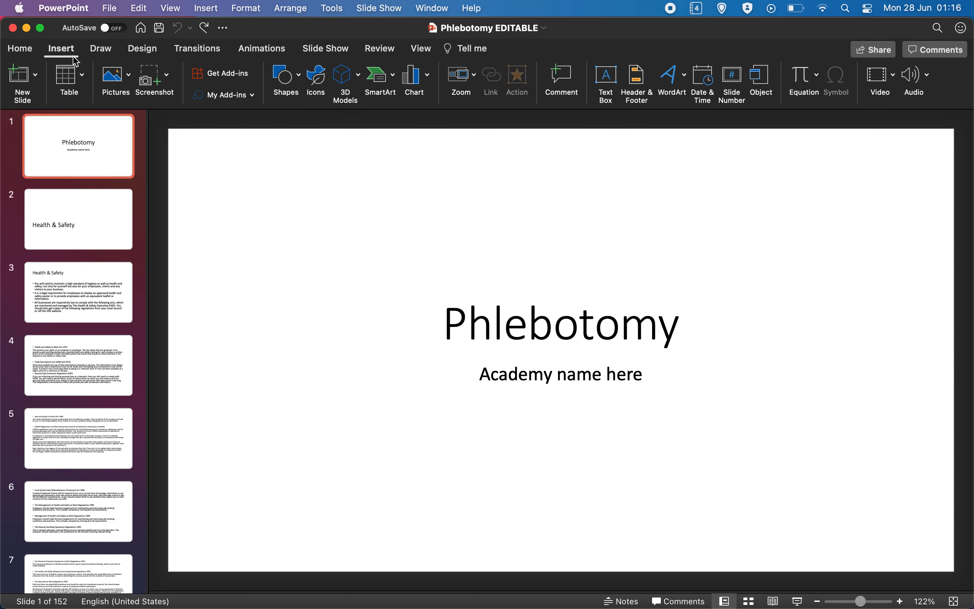
{"action": "left_click", "coordinate": [111, 82]}
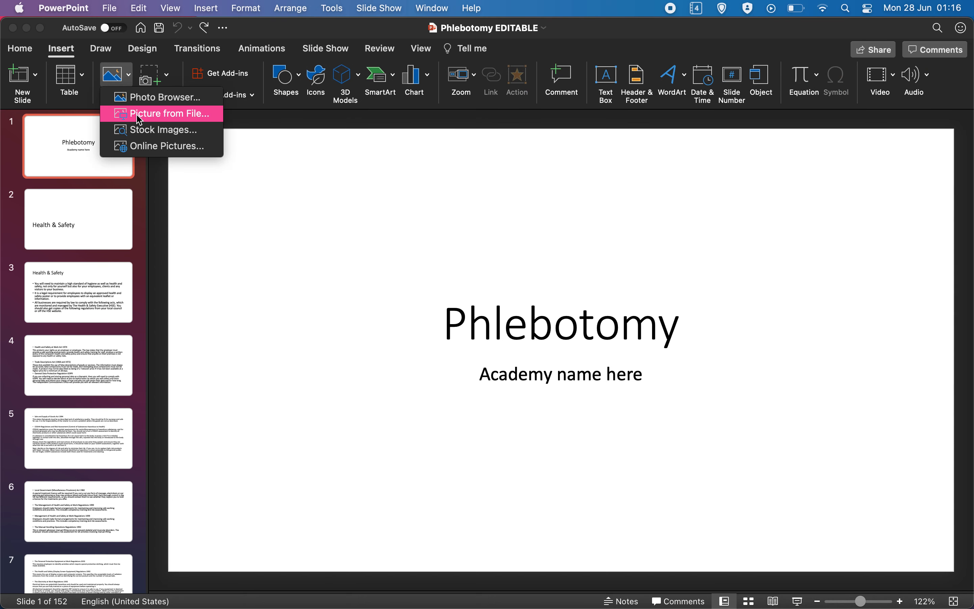
{"action": "left_click", "coordinate": [143, 115]}
{"action": "left_click", "coordinate": [496, 173]}
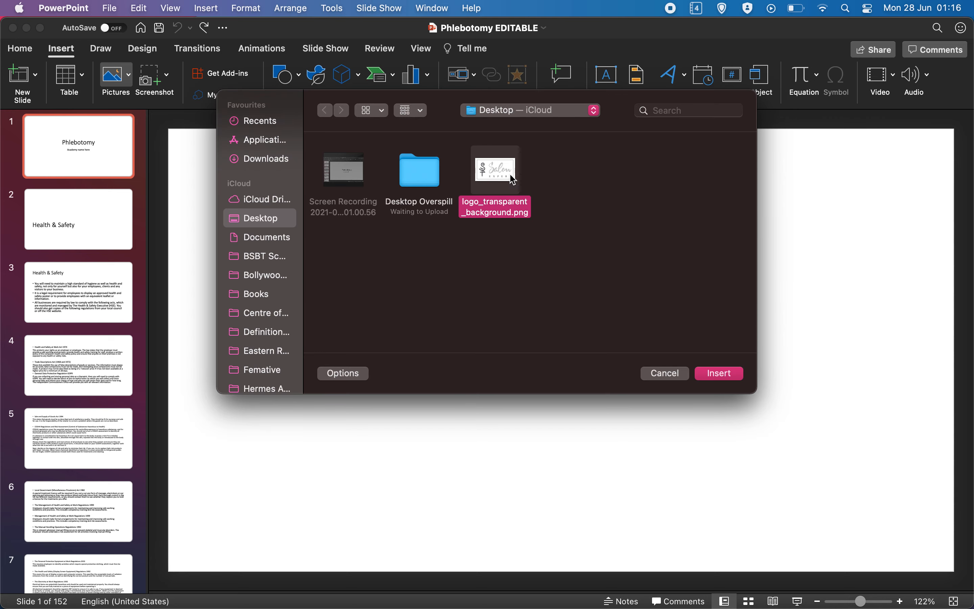
{"action": "left_click", "coordinate": [737, 375]}
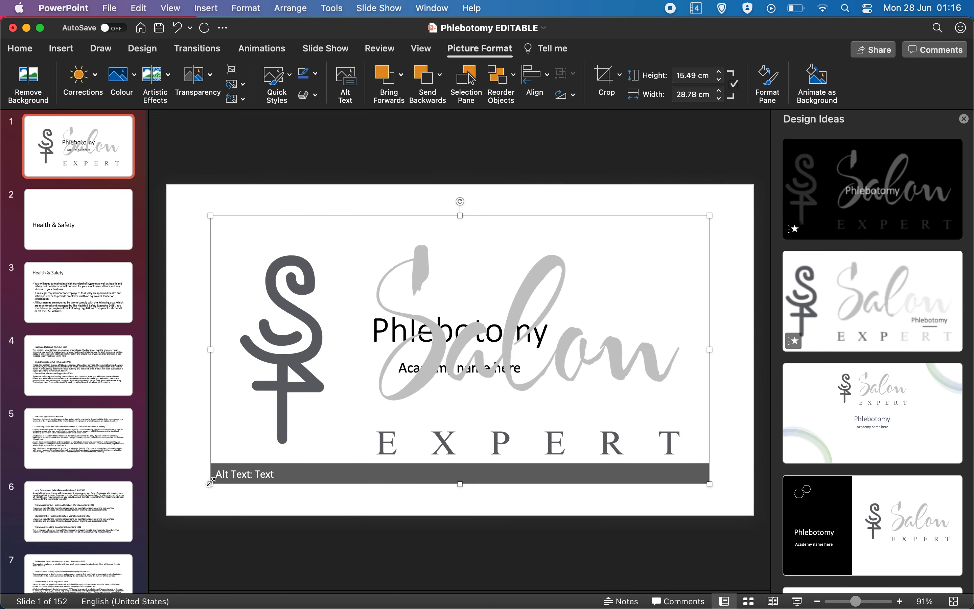
Shrink the logo proportionally and move it to the centre above the Phlebotomy title.
{"action": "left_click_drag", "start_coordinate": [210, 483], "coordinate": [537, 304]}
{"action": "left_click_drag", "start_coordinate": [624, 241], "coordinate": [487, 256]}
Replace the "Academy name here" subtitle text with "My Academy".
{"action": "left_click", "coordinate": [483, 367]}
{"action": "left_click_drag", "start_coordinate": [499, 373], "coordinate": [344, 373]}
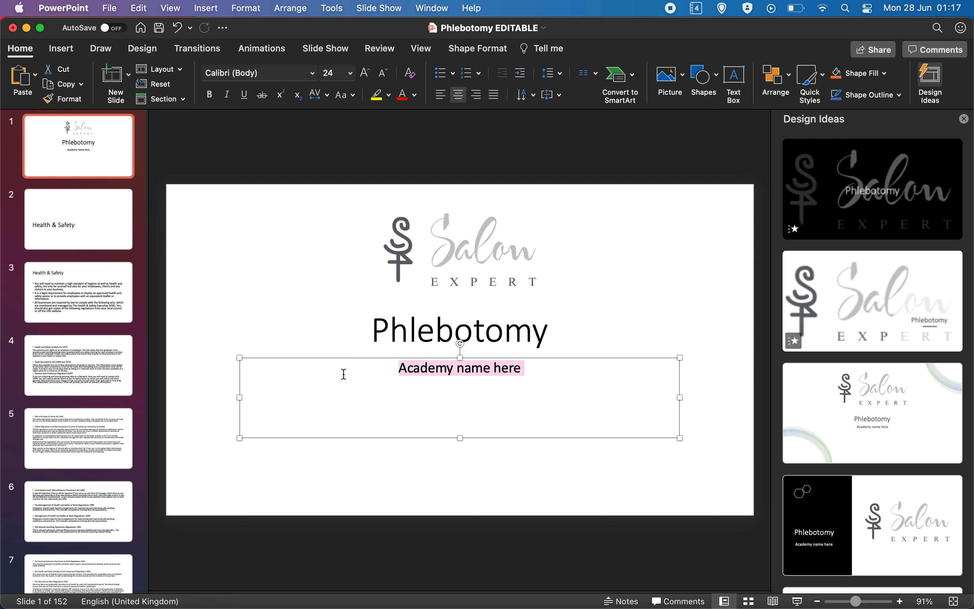
{"action": "type", "text": "My Academy"}
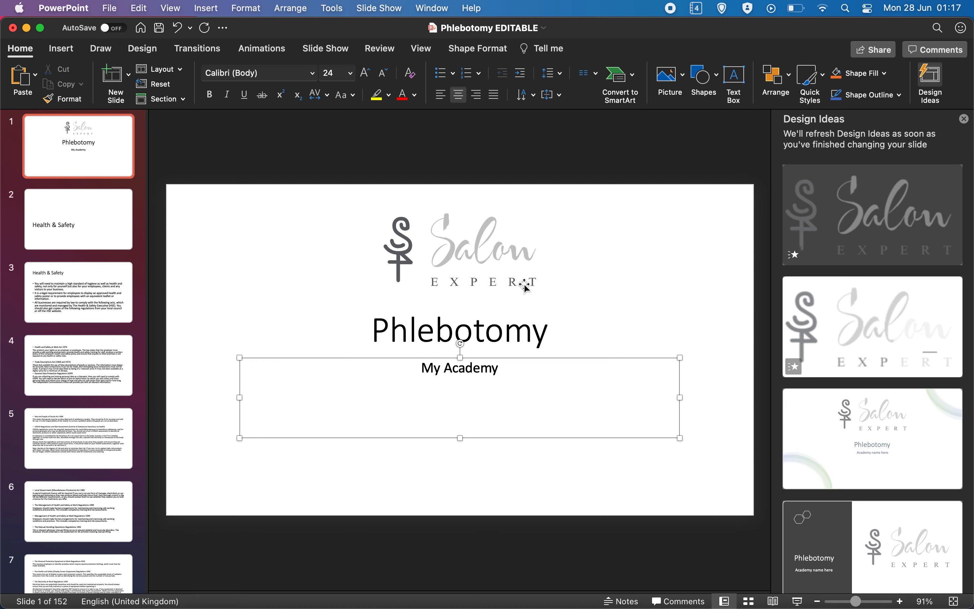